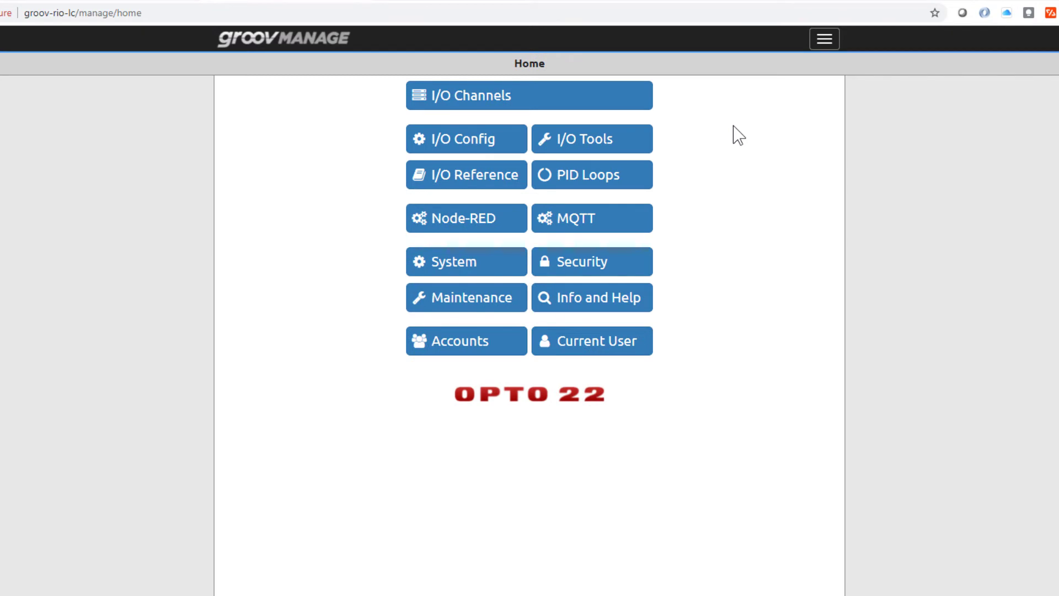
# Step: Open the I/O Channels list, where channel 2 Fuel_Level shows Invalid Value
pyautogui.click(582, 107)
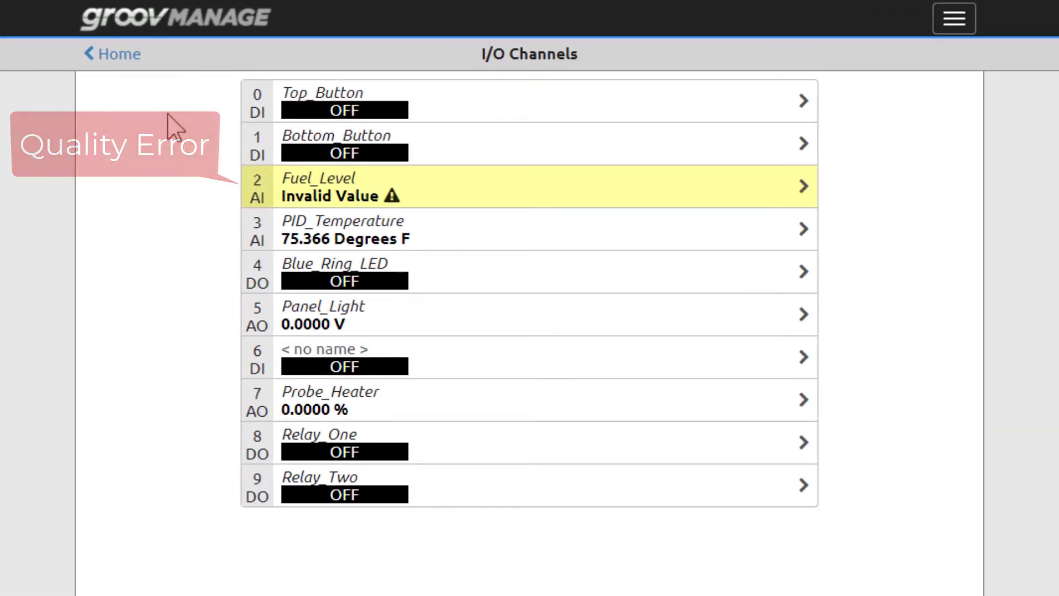
# Step: Open the channel 2 Fuel_Level details, which now read 283.03 Gallons
pyautogui.click(763, 195)
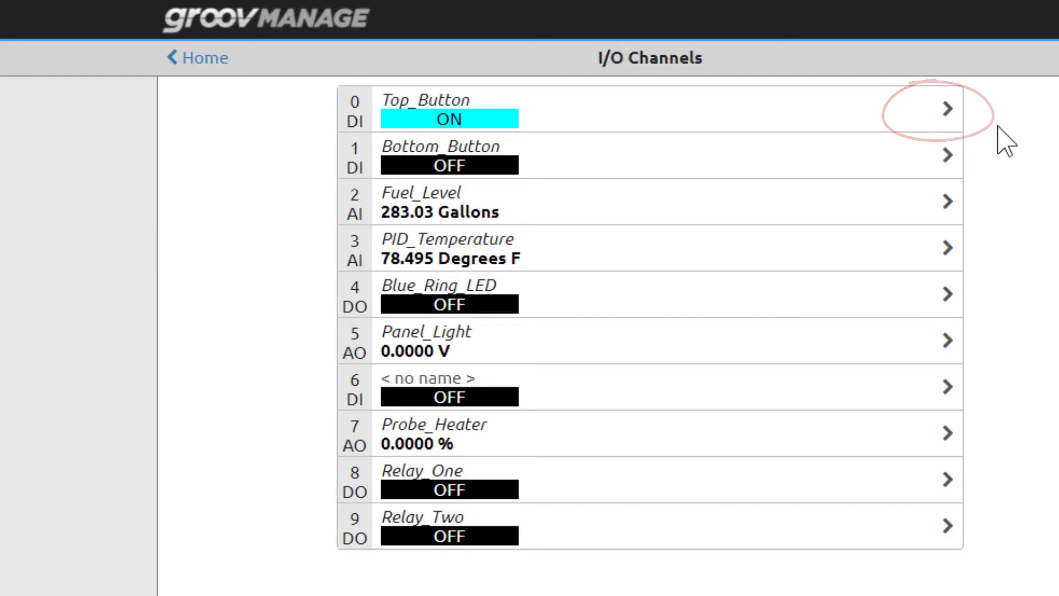
# Step: Open Channel 0 Top_Button's configuration and inspect its Name field, leaving it Top_Button
pyautogui.click(941, 122)
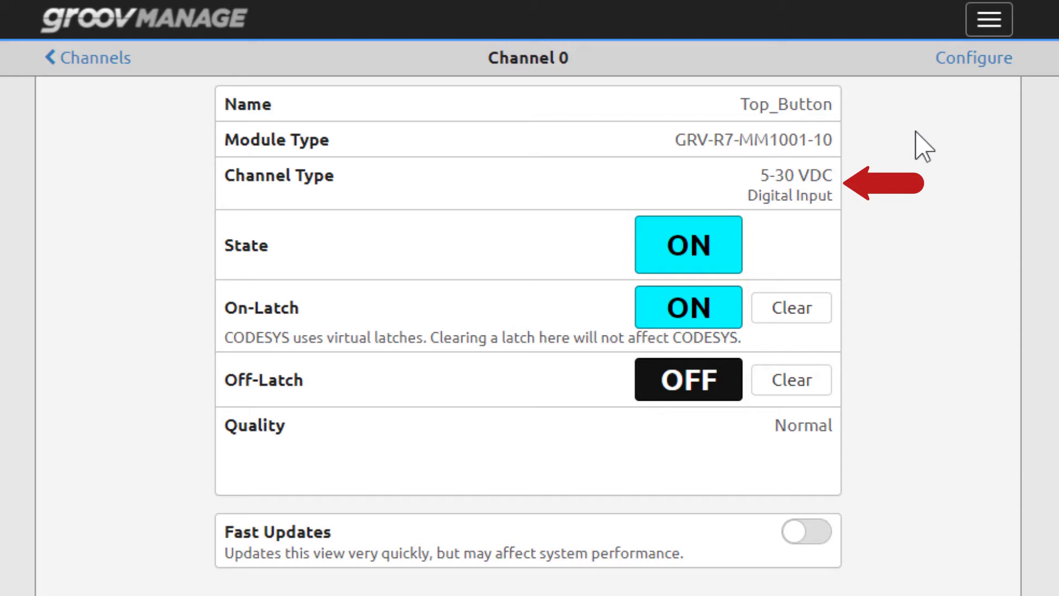
pyautogui.click(968, 64)
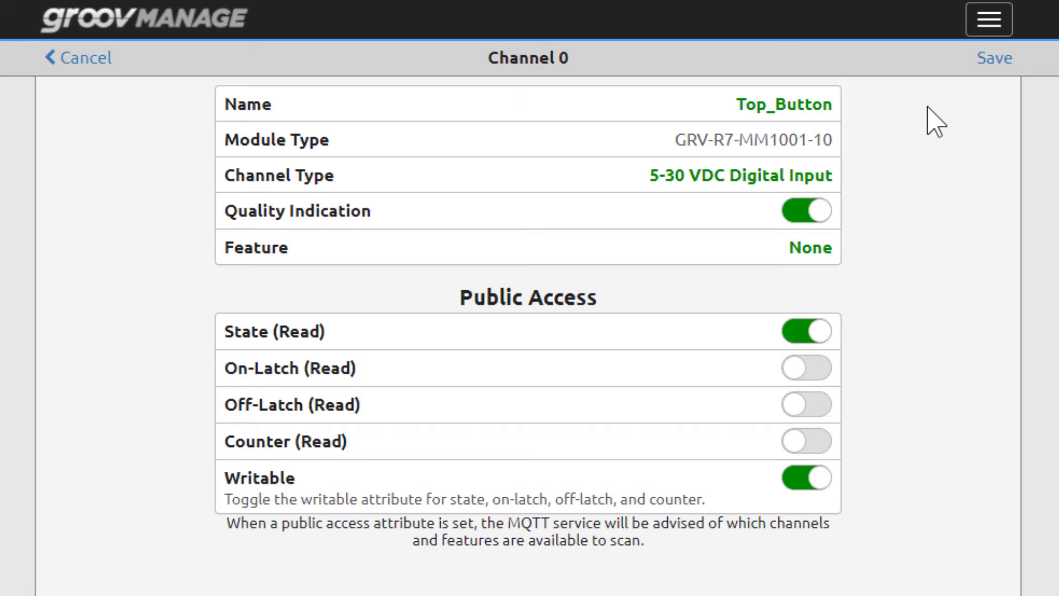
pyautogui.click(757, 104)
pyautogui.moveTo(732, 105); pyautogui.dragTo(844, 116)
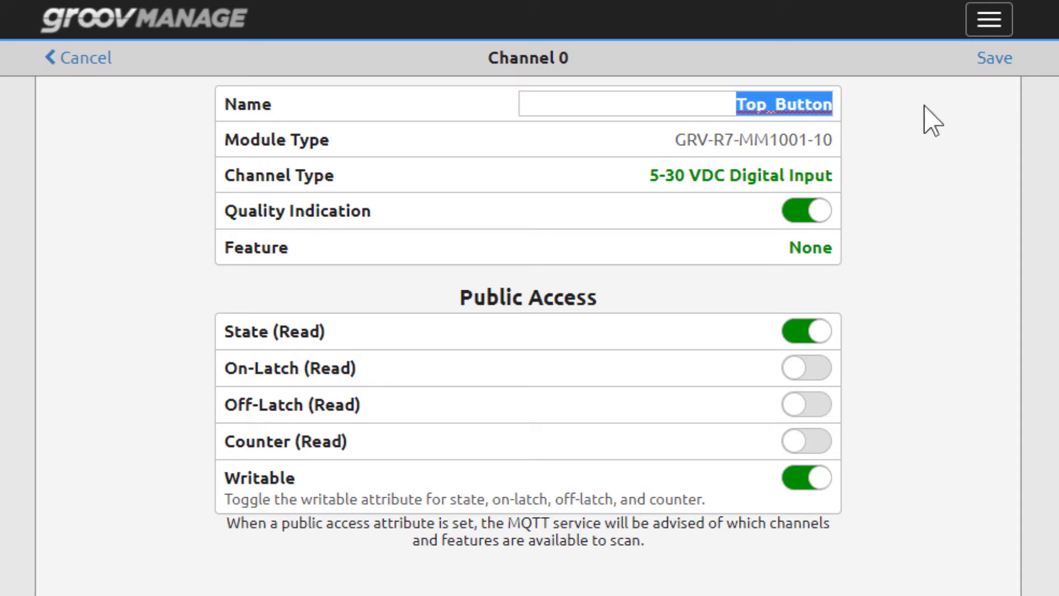
pyautogui.click(932, 121)
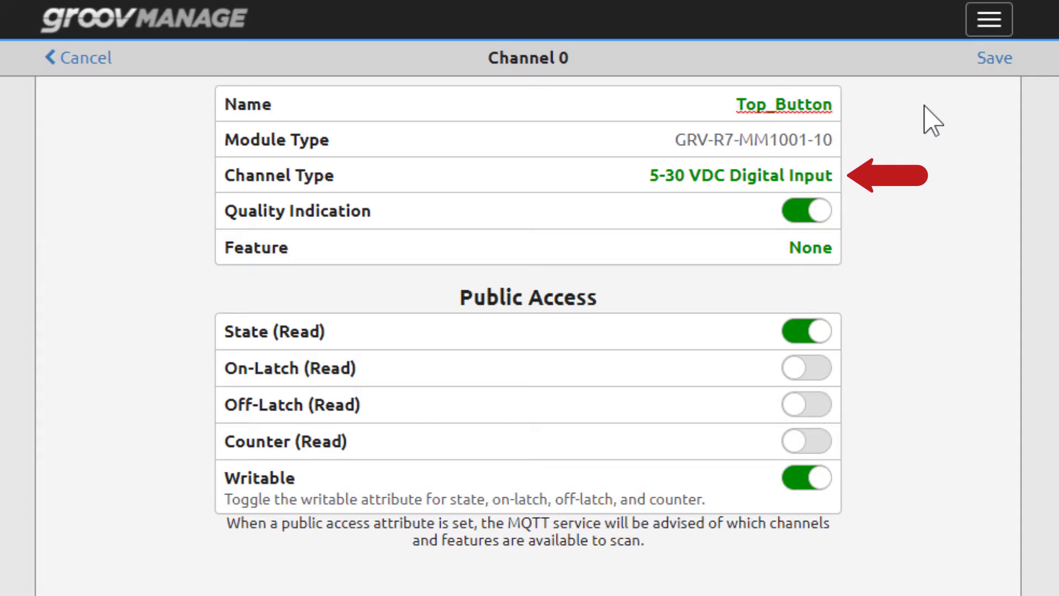
pyautogui.click(786, 176)
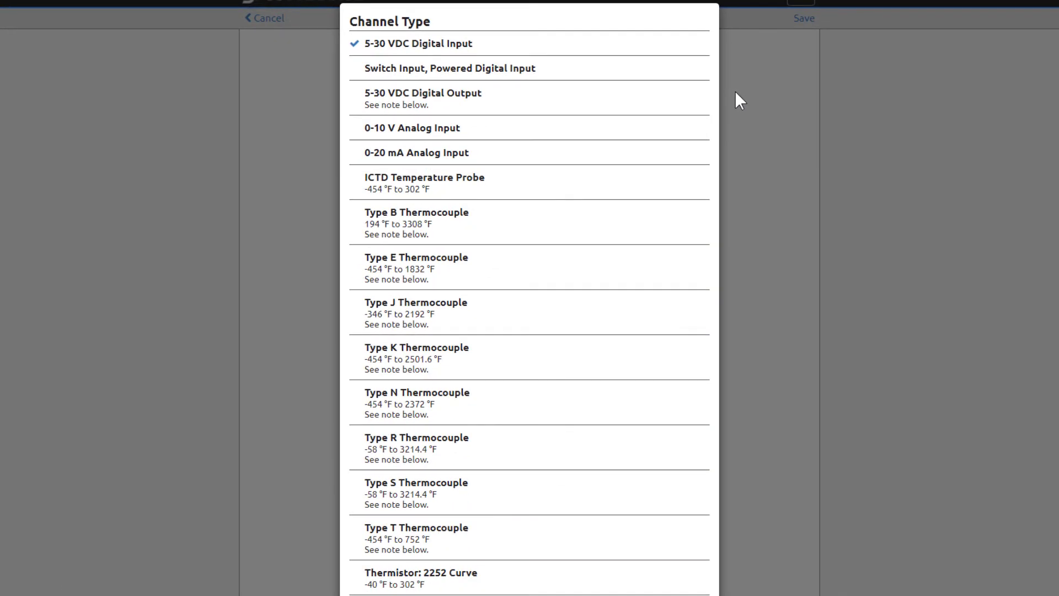
pyautogui.scroll(-6, 736, 92)
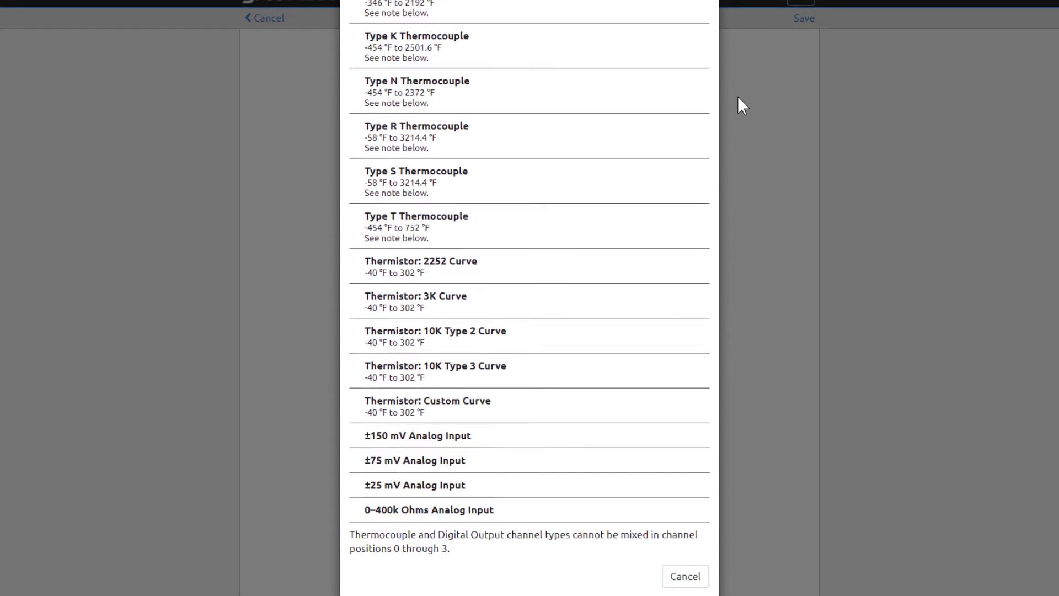
pyautogui.scroll(-1, 742, 105)
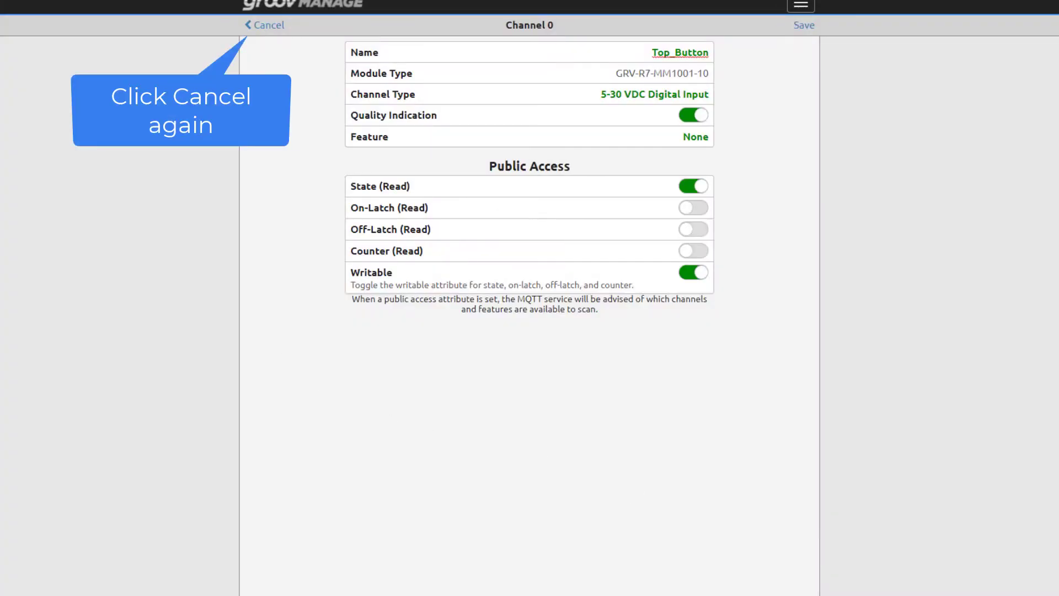
# Step: Cancel Top_Button's configuration to return to its Channel 0 status, with both latches ON
pyautogui.click(268, 26)
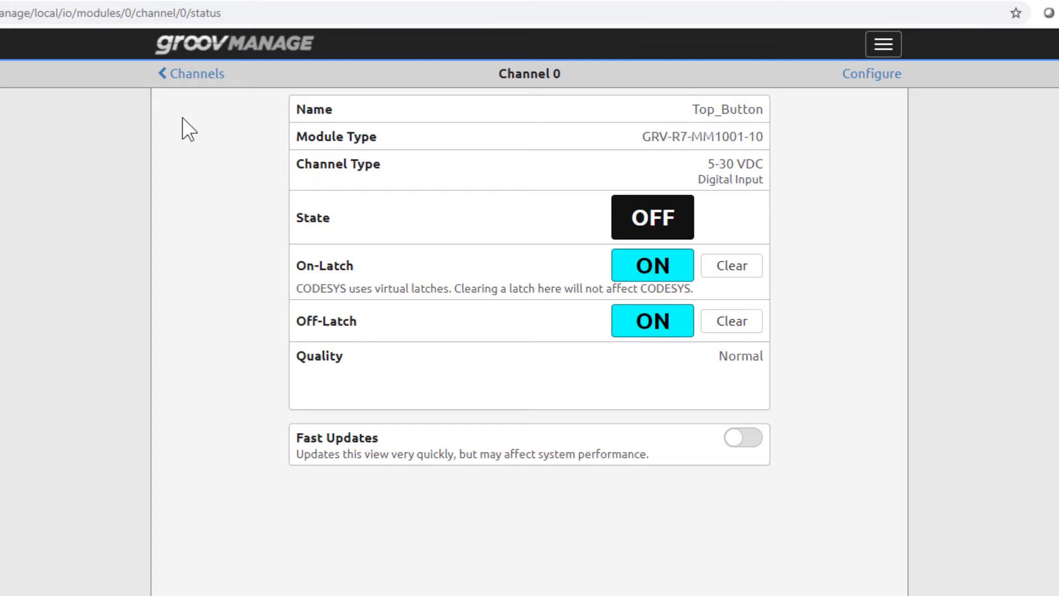
# Step: Clear Top_Button's On-Latch and Off-Latch, then visit the Generic MMP tool under I/O Tools
pyautogui.click(745, 272)
pyautogui.click(746, 325)
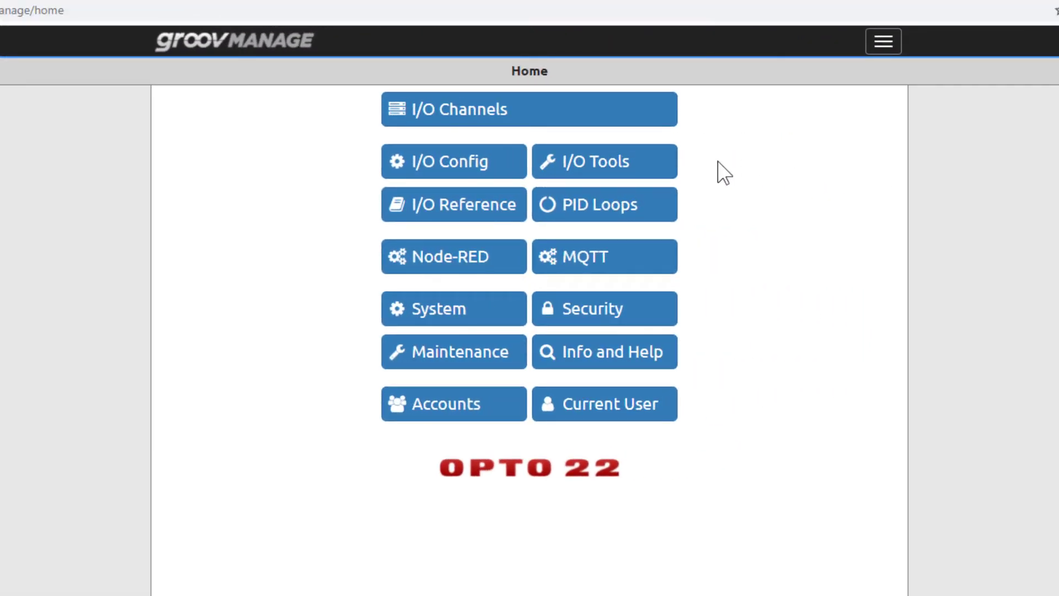
pyautogui.click(642, 166)
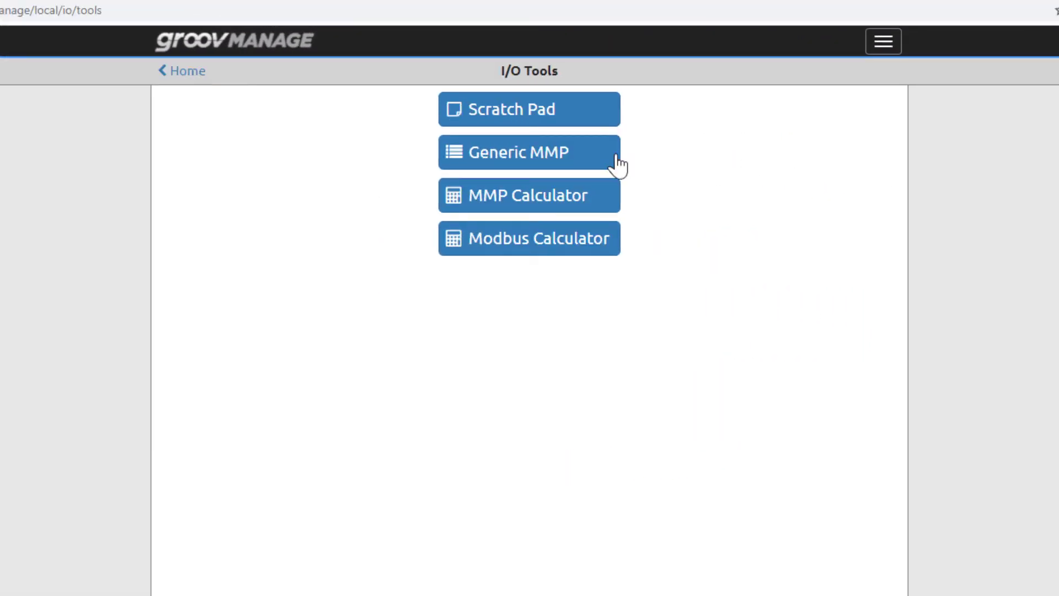
pyautogui.click(596, 164)
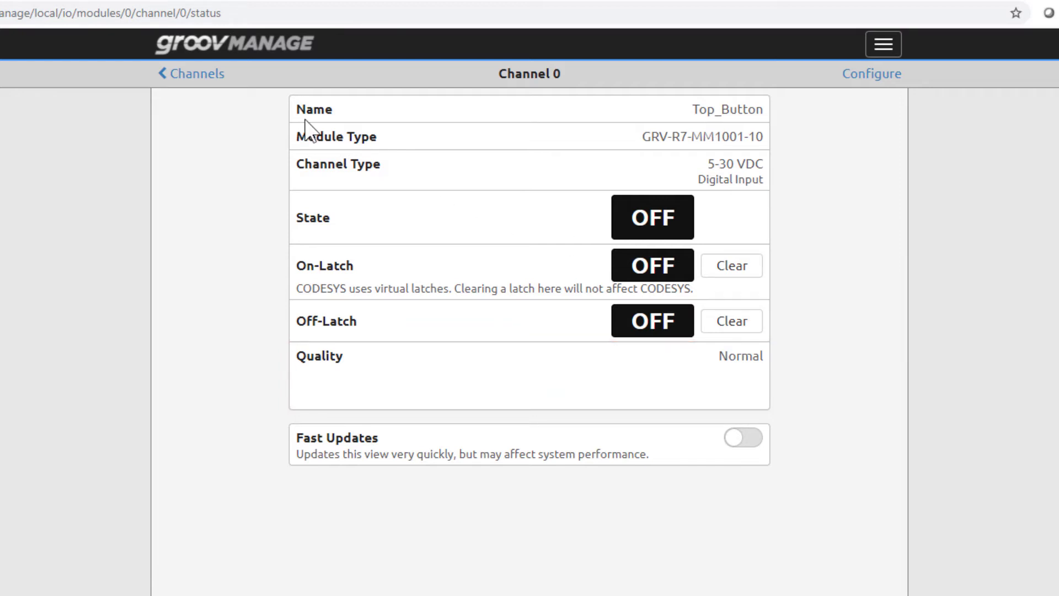
# Step: Go back to the channel list and open Channel 1 Bottom_Button, showing counter 7
pyautogui.click(200, 78)
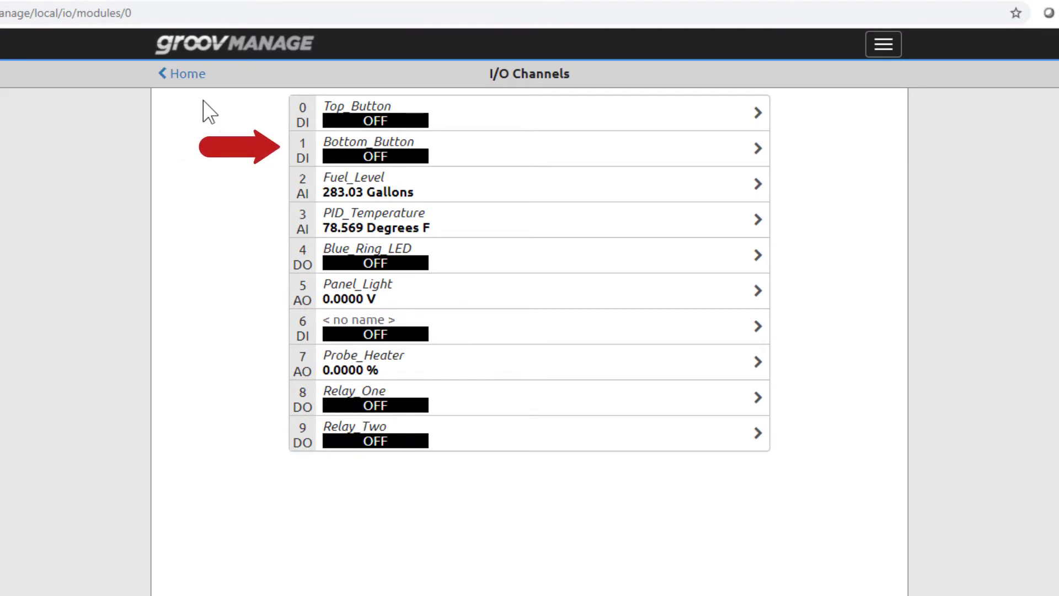
pyautogui.click(742, 156)
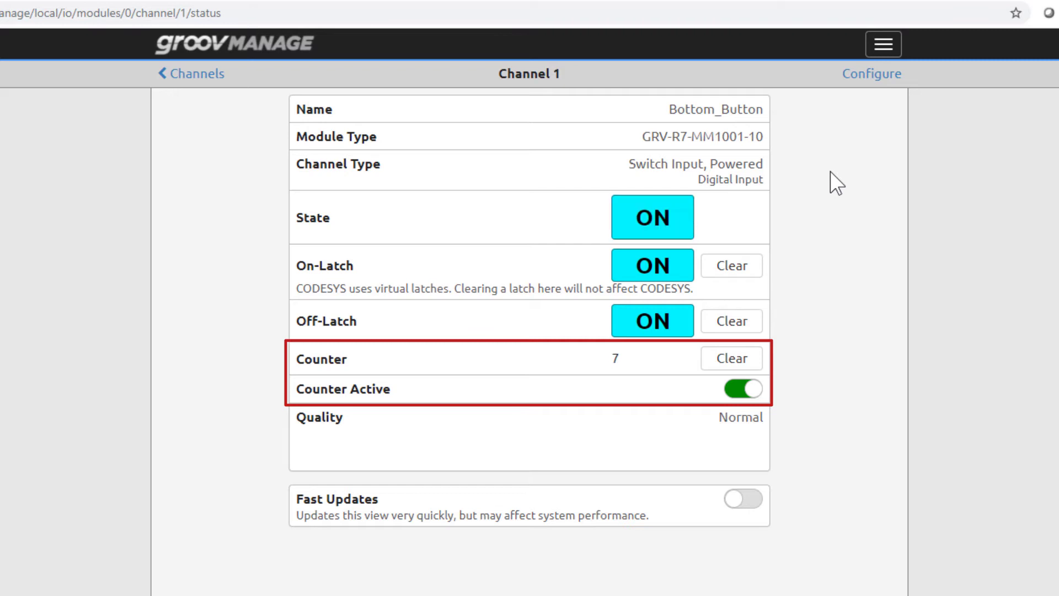
# Step: Open Bottom_Button's configuration and view the Feature list, keeping it set to Counter
pyautogui.click(880, 76)
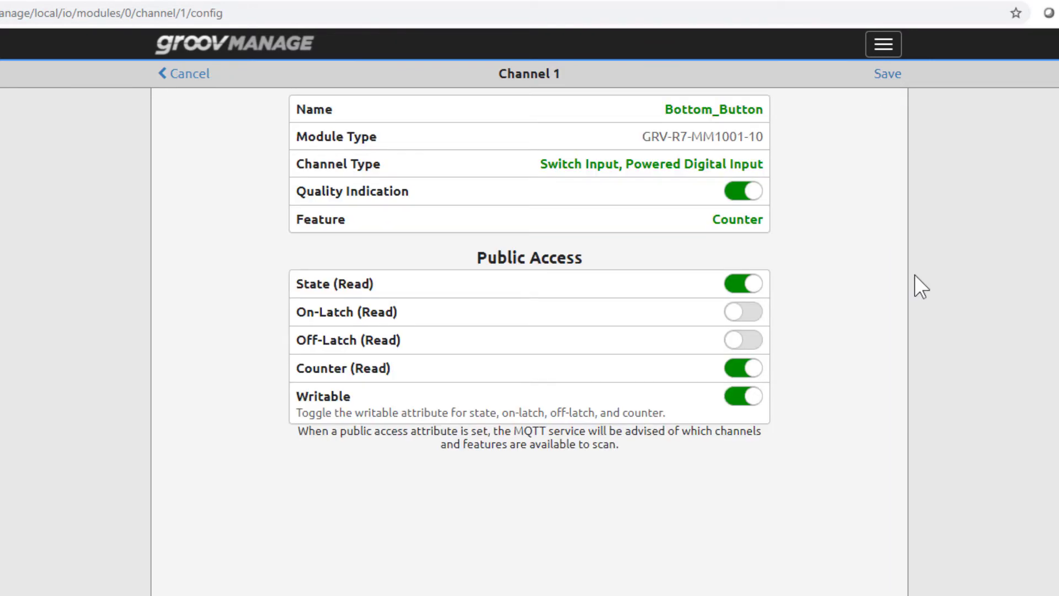
pyautogui.click(743, 221)
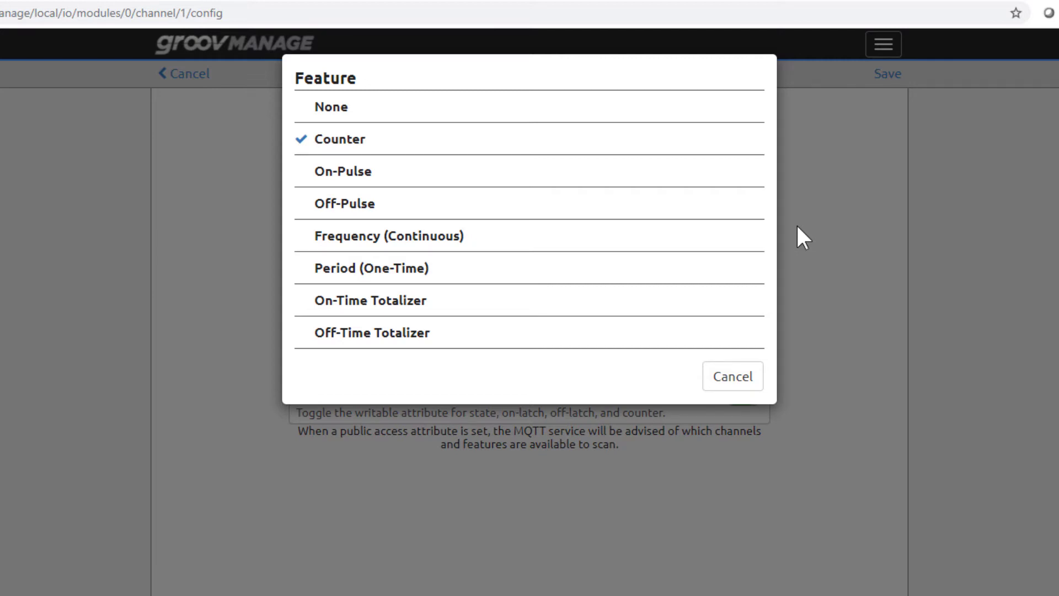
pyautogui.click(753, 383)
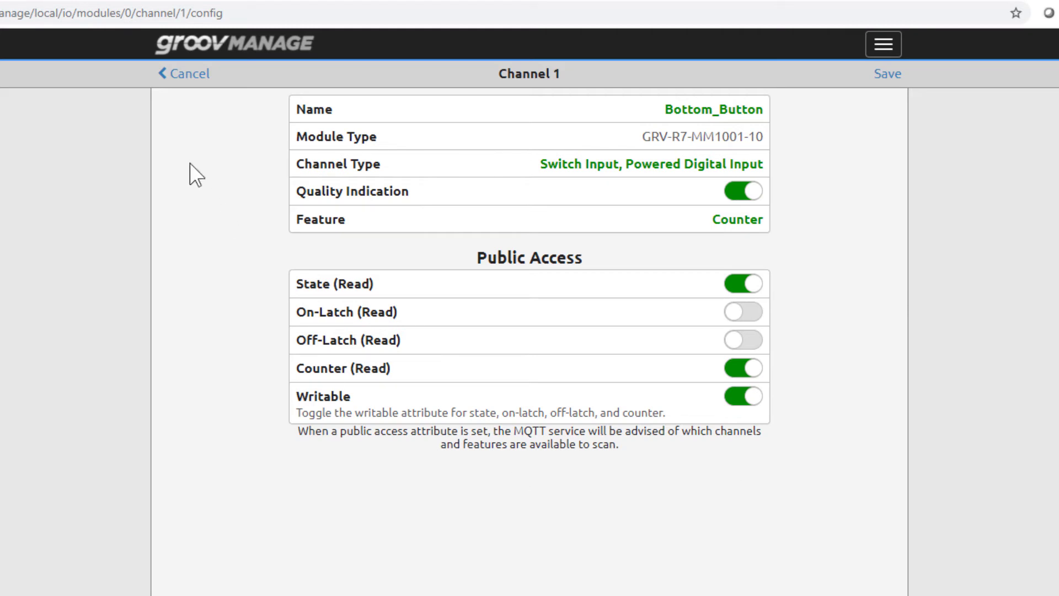
pyautogui.click(193, 75)
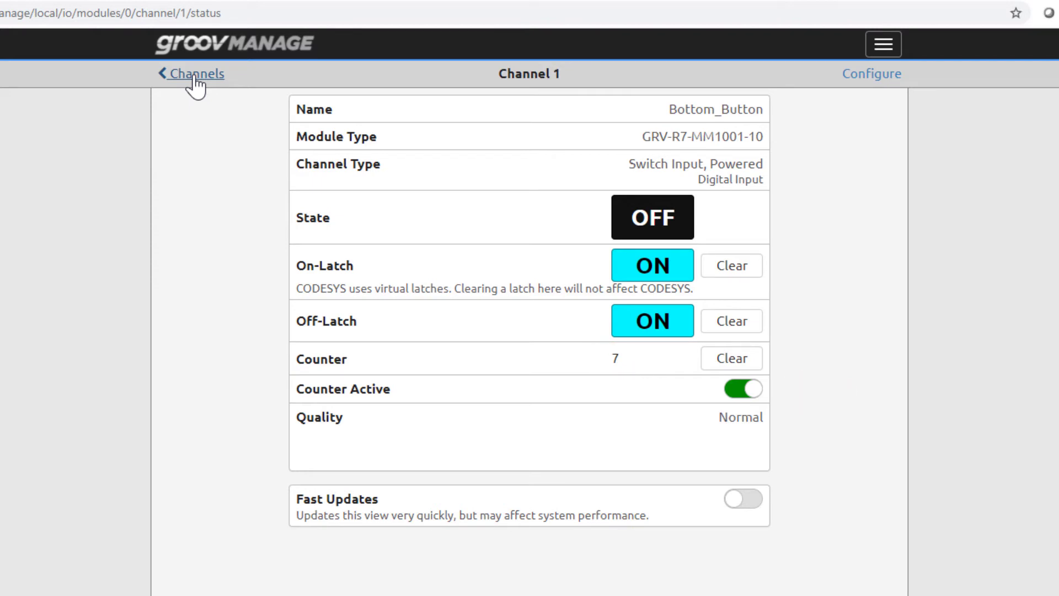
pyautogui.click(196, 75)
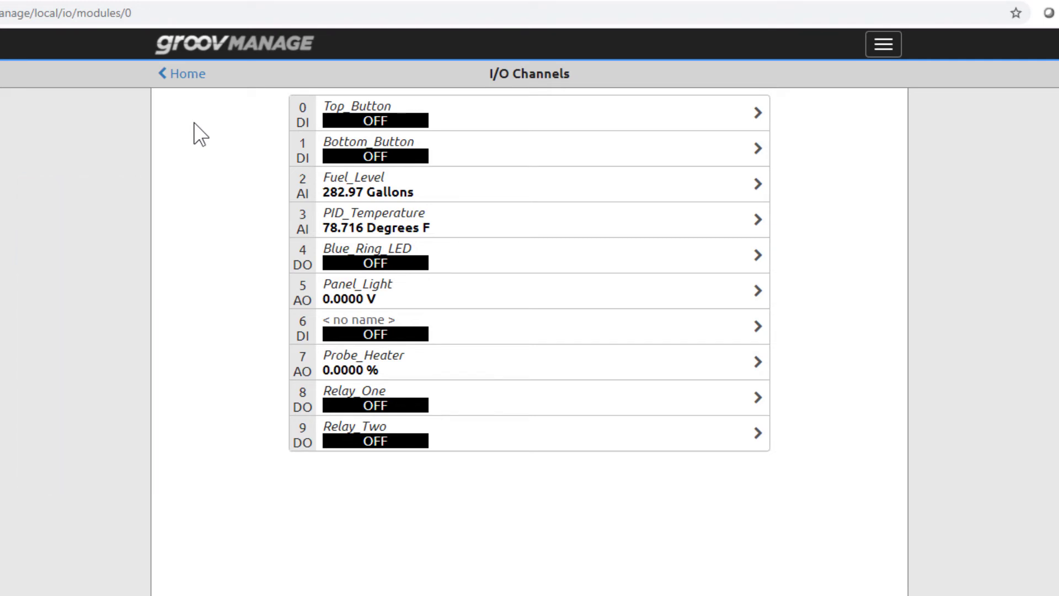
pyautogui.click(753, 197)
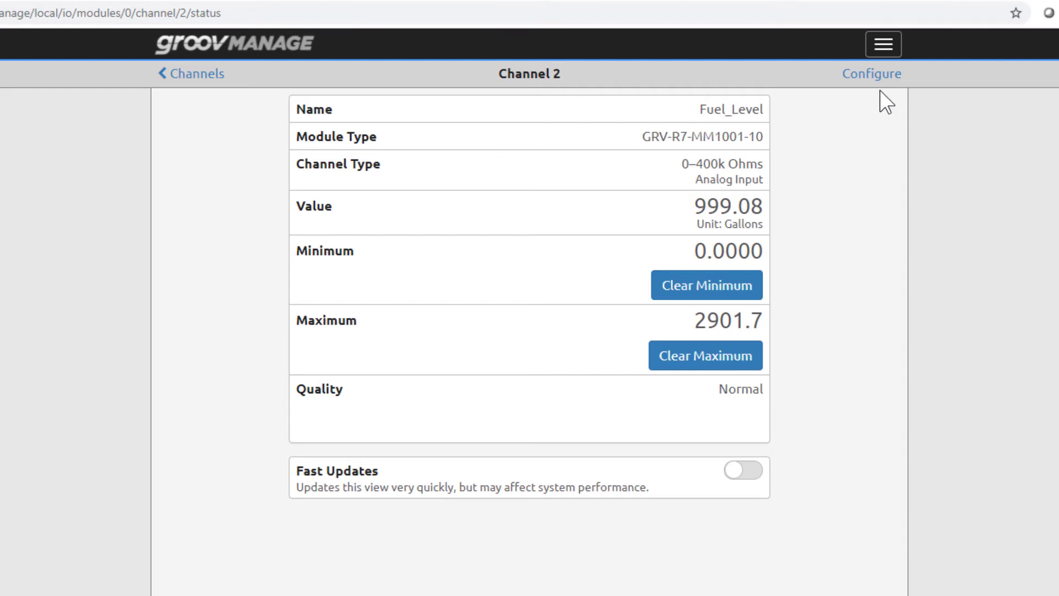
# Step: Open Fuel_Level's Channel 2 configuration, scroll through its settings, and cancel without saving
pyautogui.click(873, 75)
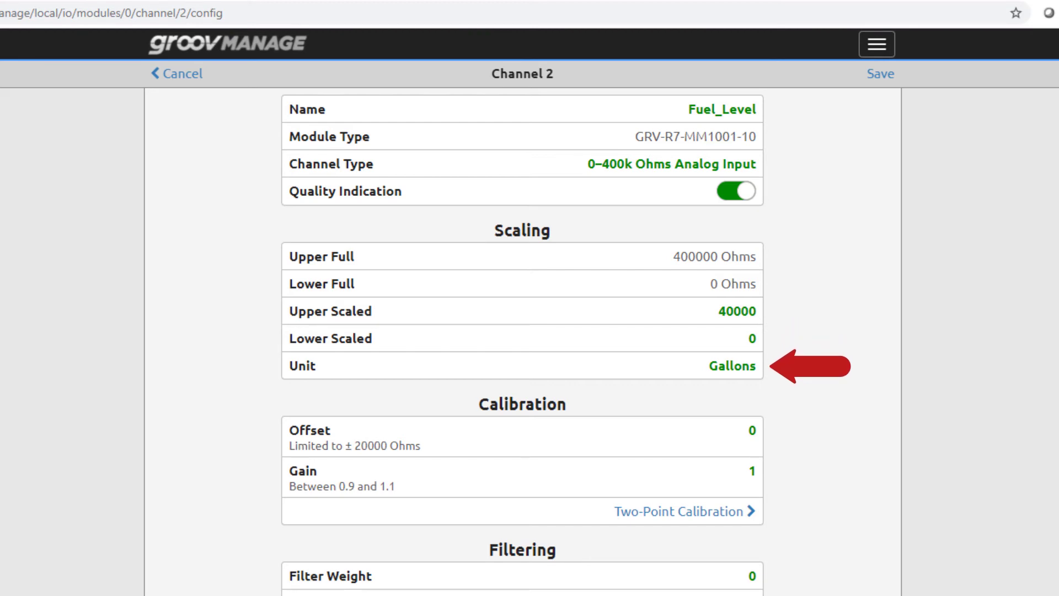
pyautogui.scroll(-1, 522, 331)
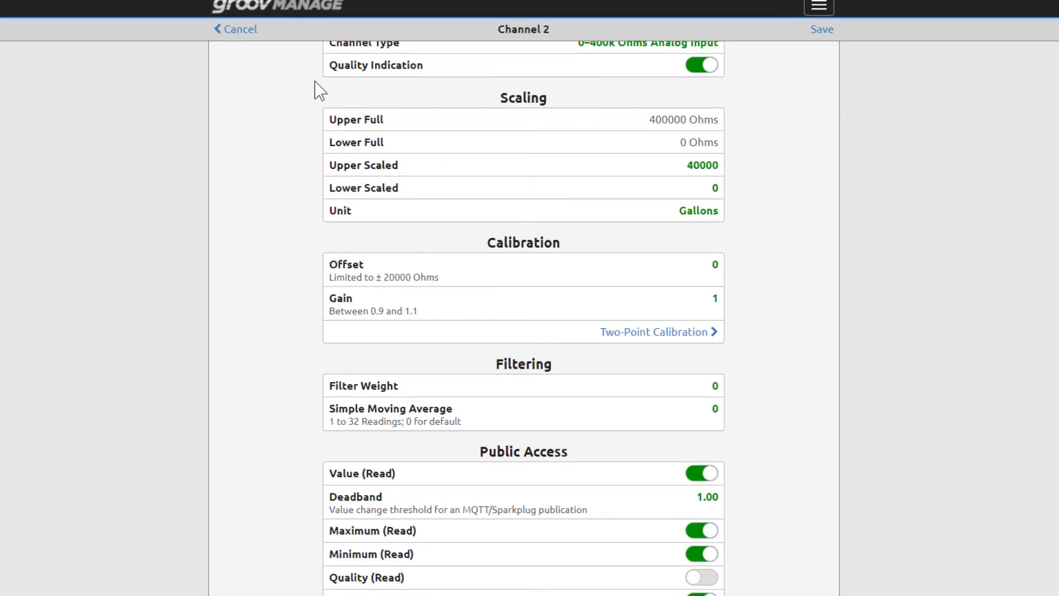
pyautogui.click(248, 33)
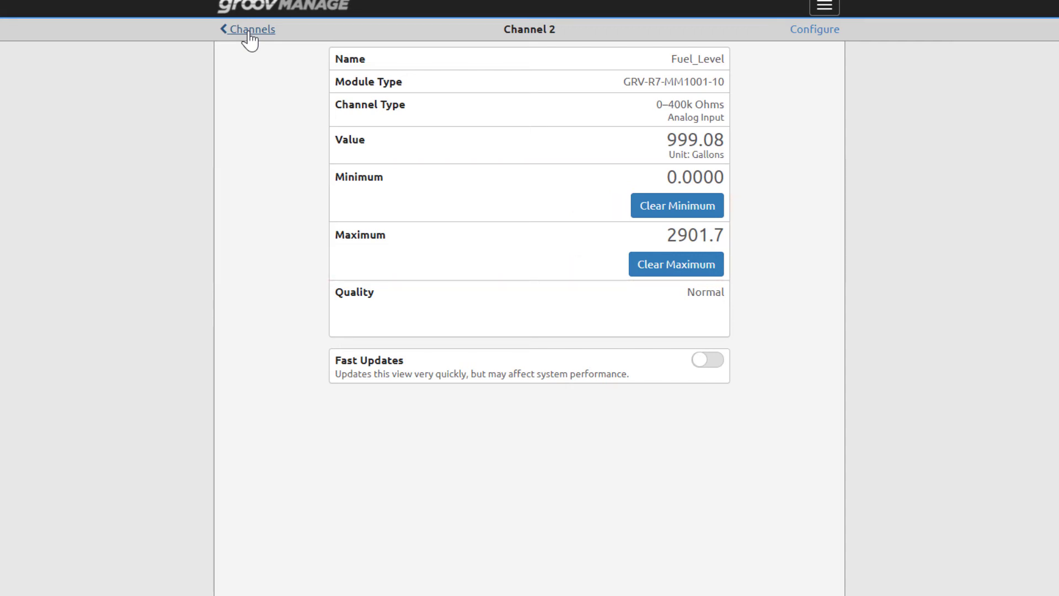
# Step: Return to the channel list and open channel 3 PID_Temperature, reading 78.716 Degrees F
pyautogui.click(248, 33)
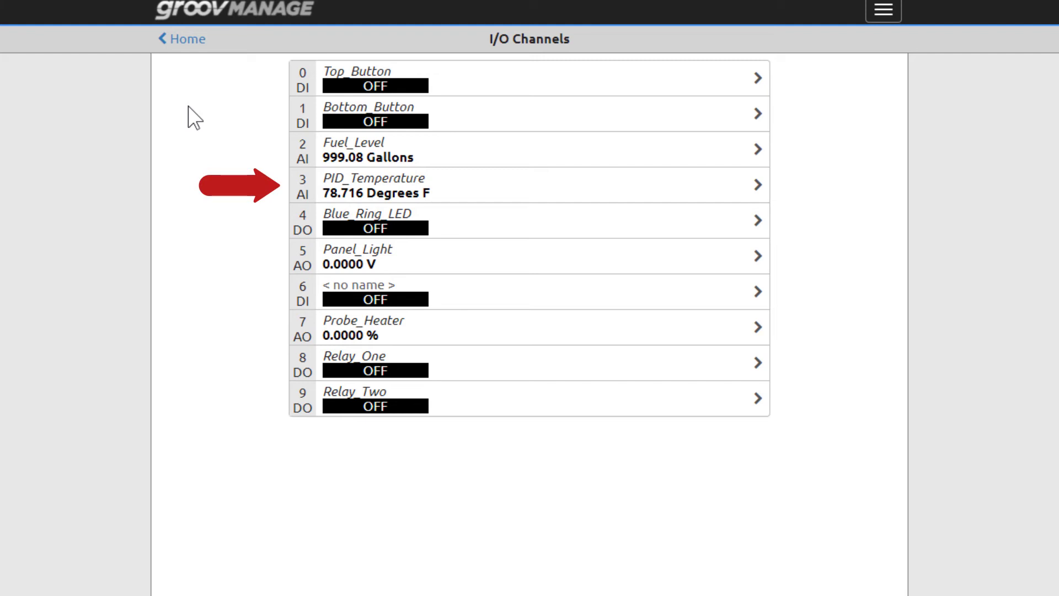
pyautogui.click(571, 195)
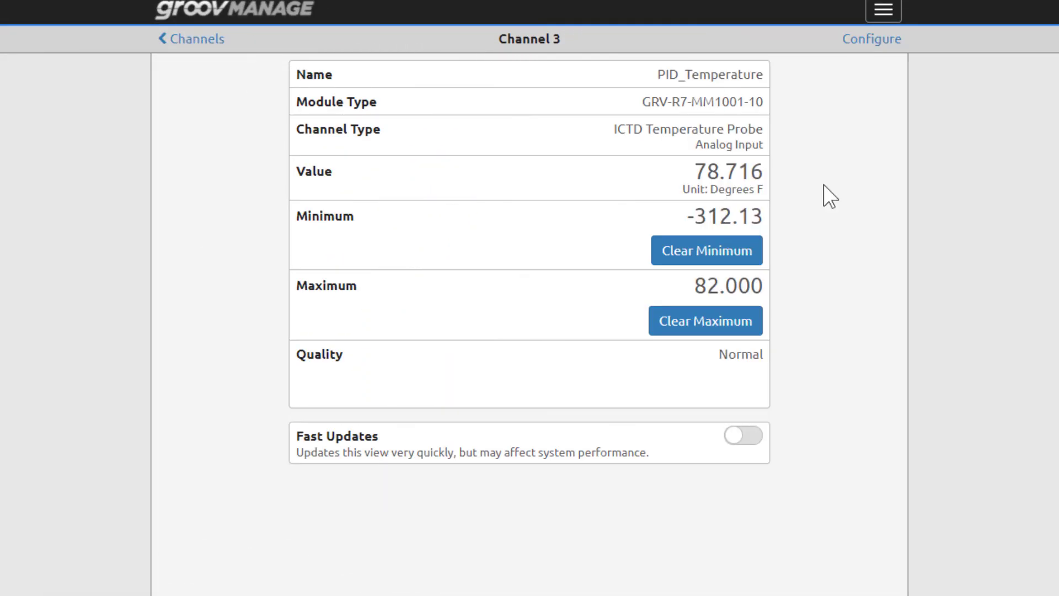
# Step: Open channel 4 Blue_Ring_LED and toggle its output ON, then back OFF
pyautogui.click(185, 39)
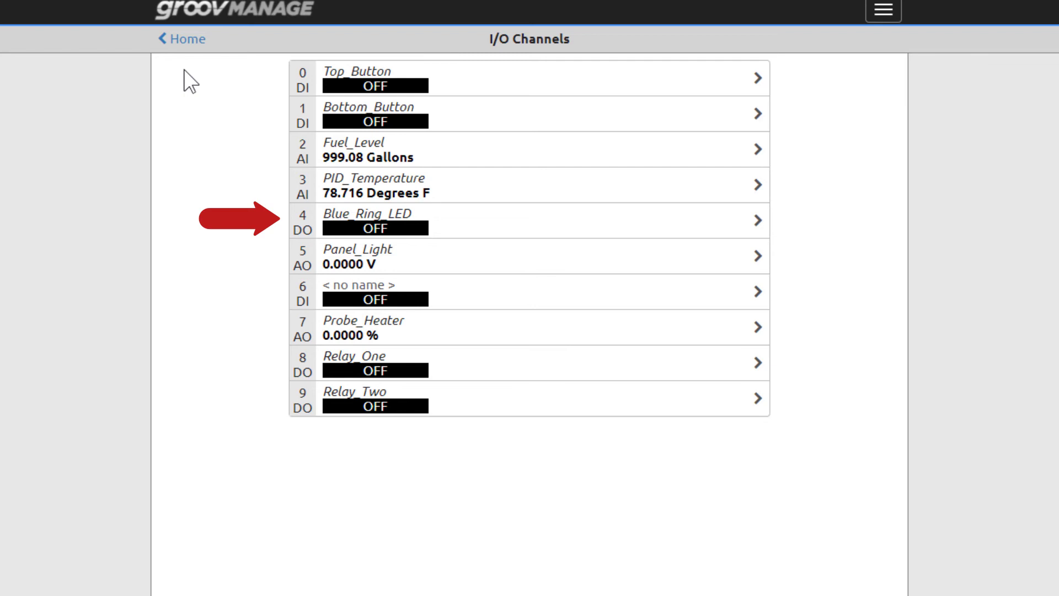
pyautogui.click(390, 228)
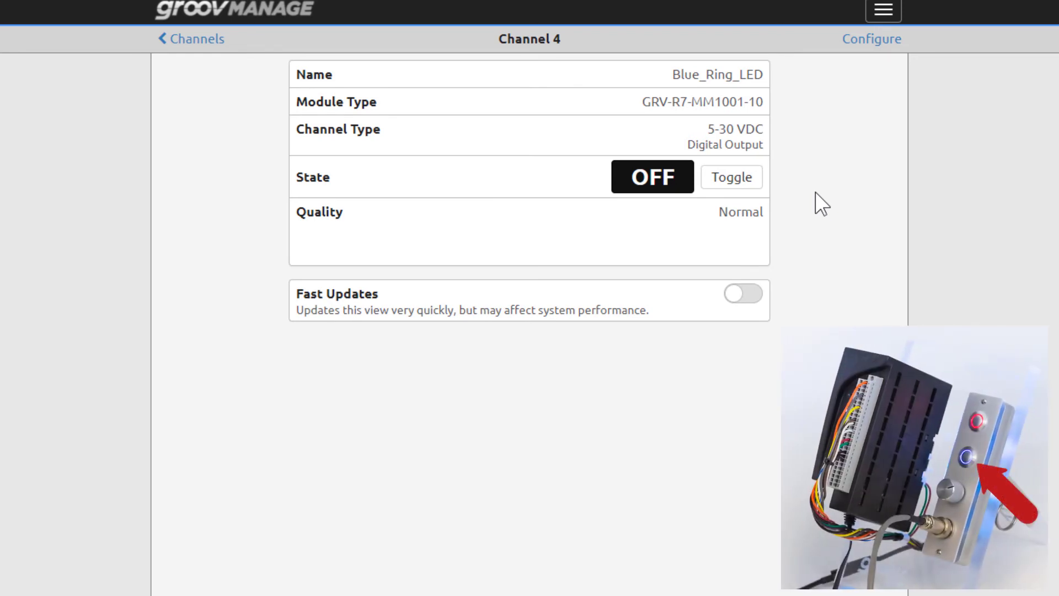
pyautogui.click(751, 184)
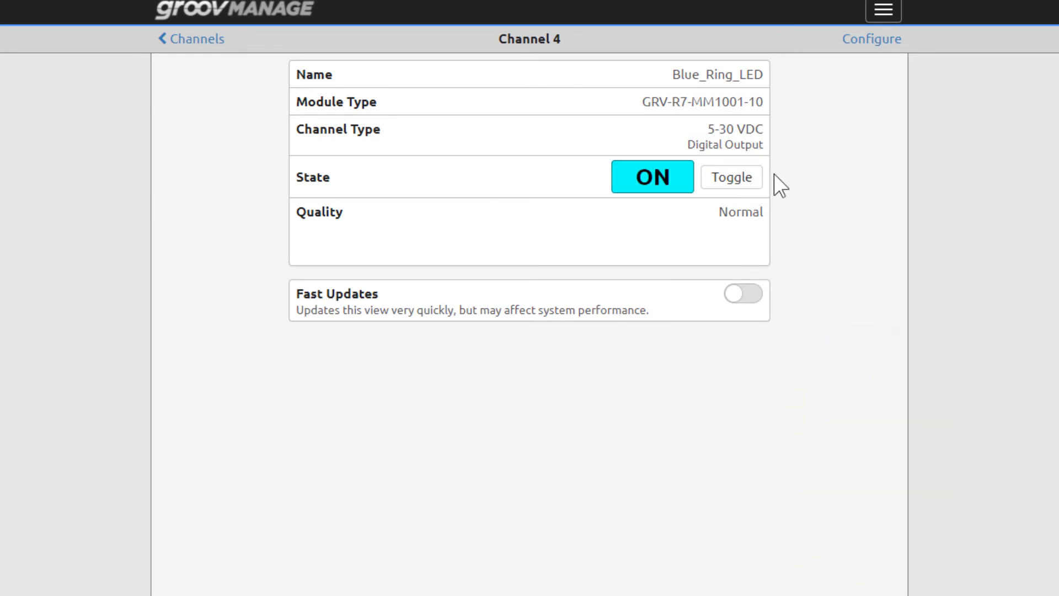
pyautogui.click(749, 178)
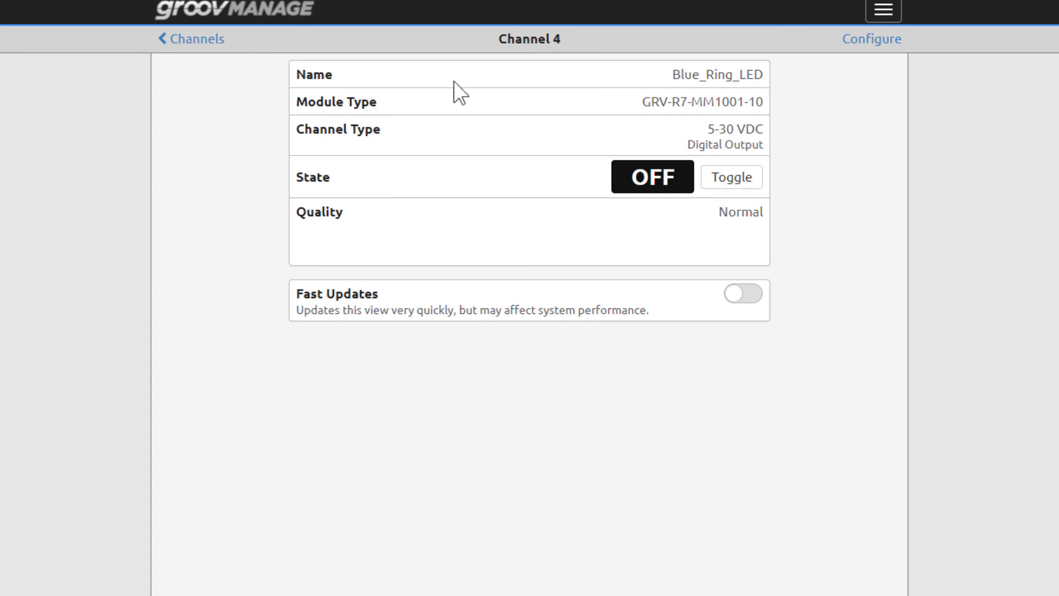
# Step: Open channel 5 Panel_Light, drive its output to 10.0 V, then set it back to 0
pyautogui.click(197, 39)
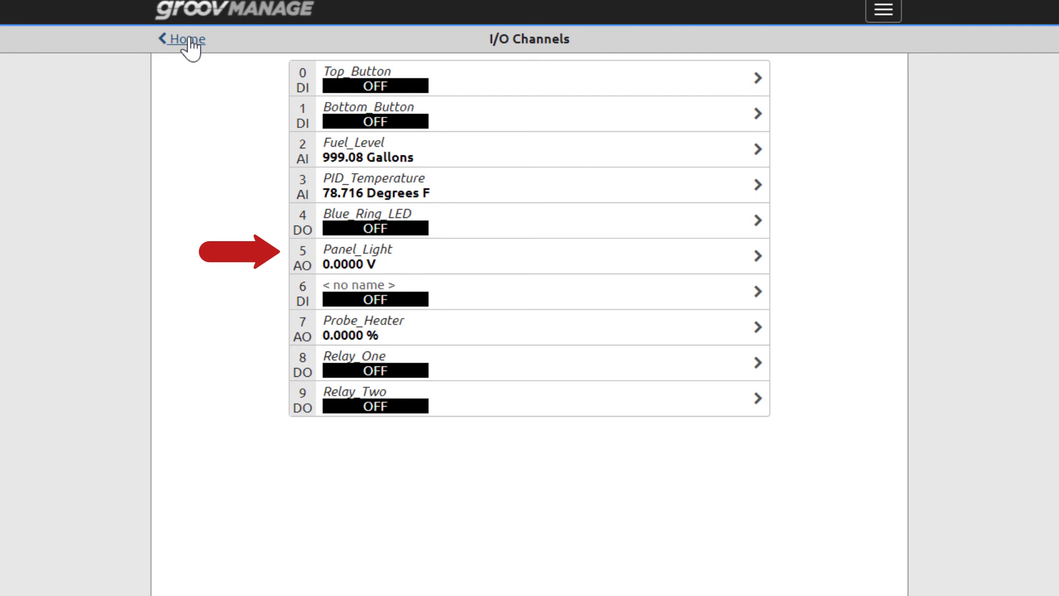
pyautogui.click(551, 265)
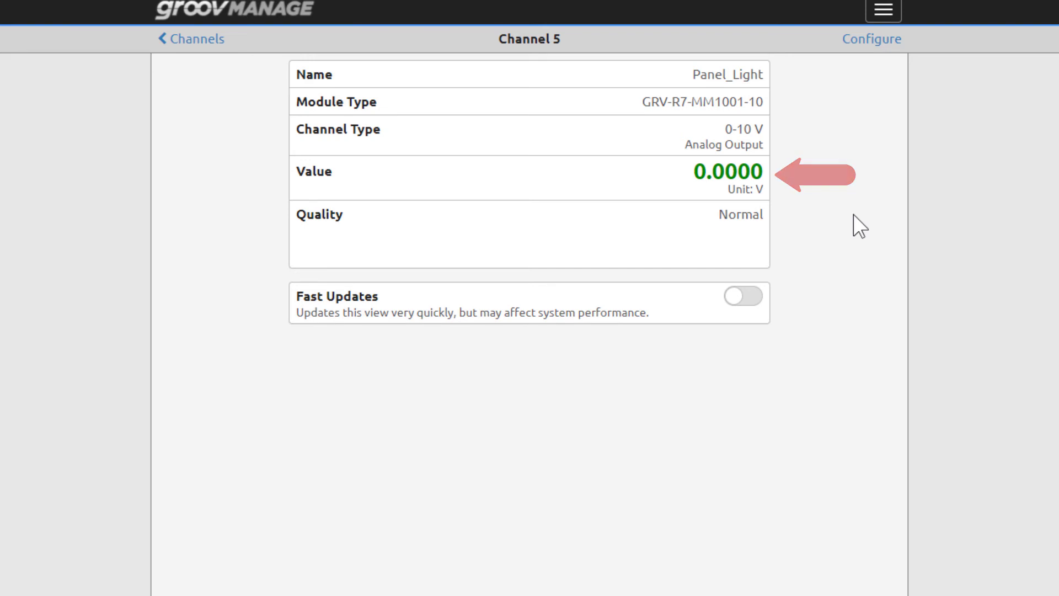
pyautogui.doubleClick(720, 171)
pyautogui.write('10.0')
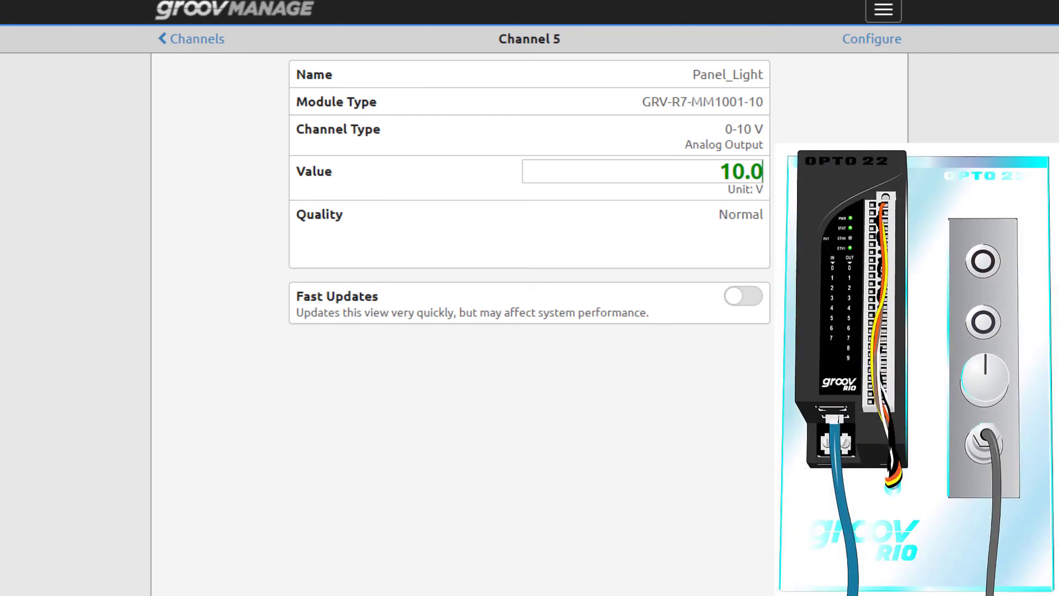
pyautogui.doubleClick(741, 175)
pyautogui.write('0')
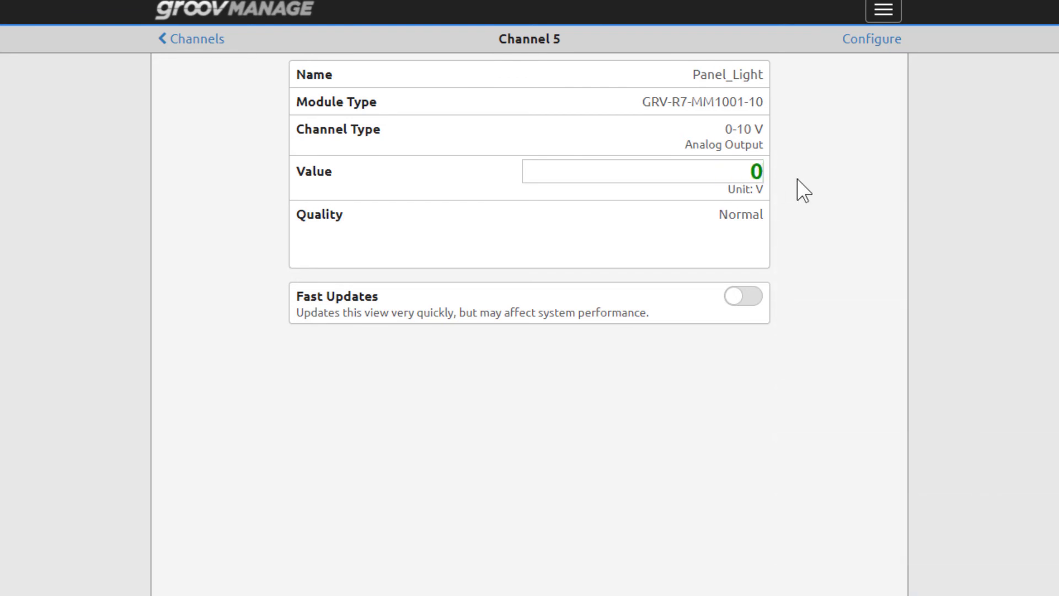
pyautogui.click(871, 40)
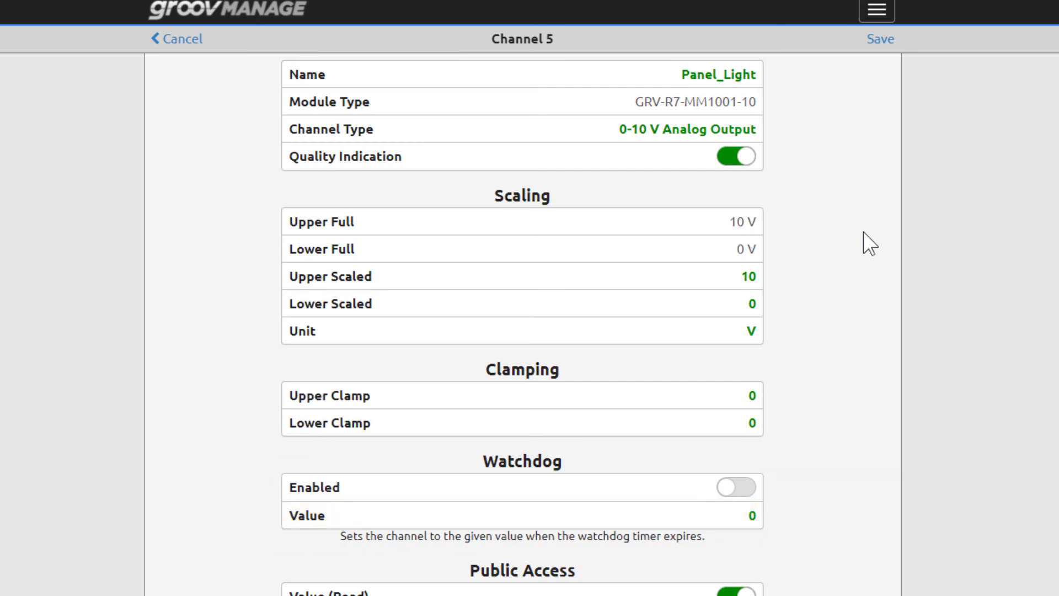
pyautogui.click(178, 41)
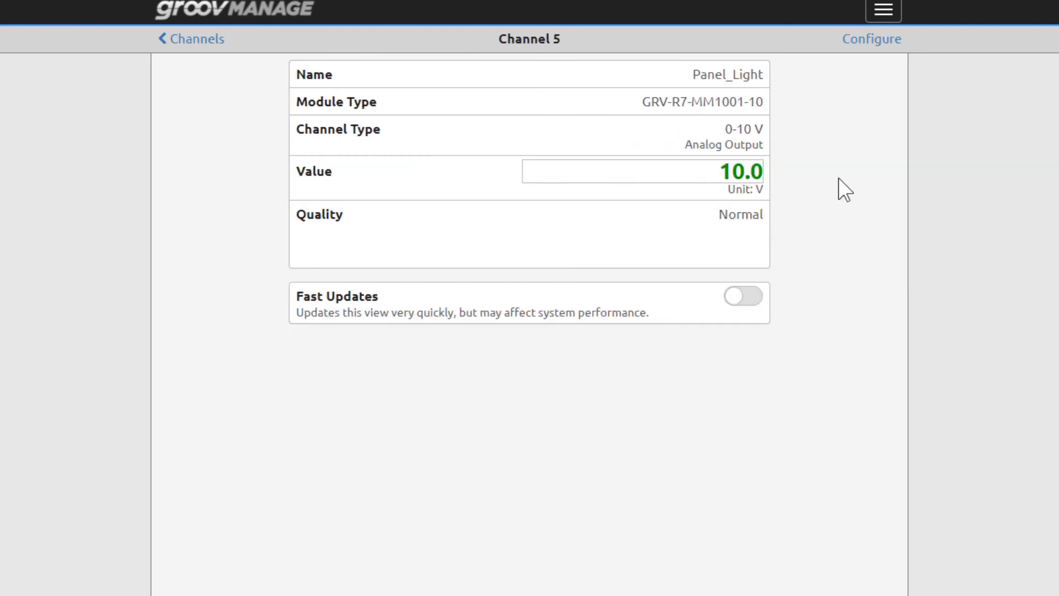
# Step: Open channel 7 Probe_Heater, review its 0–100 % scaling configuration, and cancel without saving
pyautogui.click(194, 46)
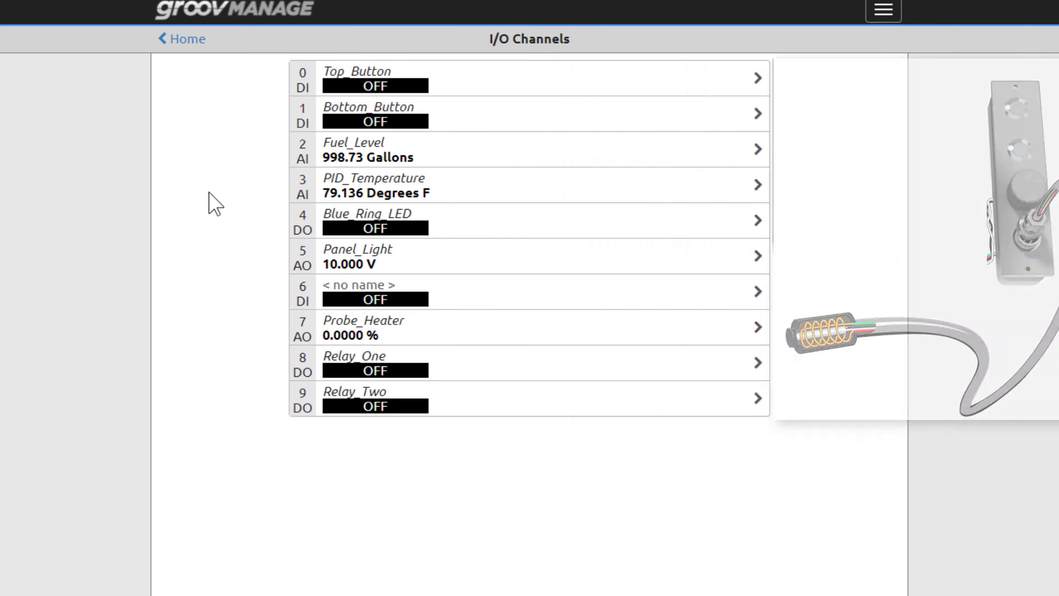
pyautogui.click(510, 332)
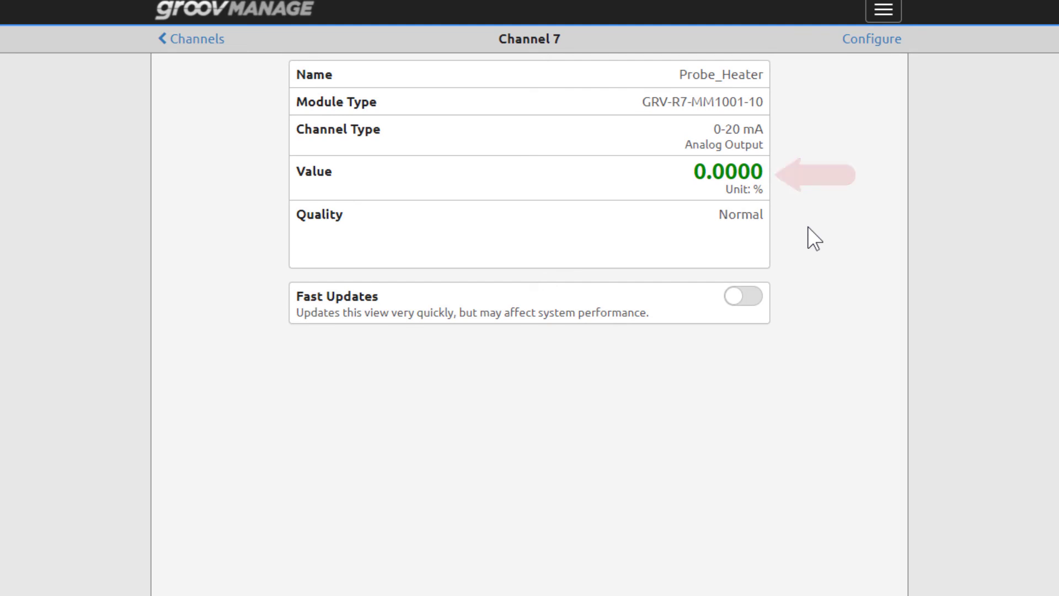
pyautogui.click(858, 40)
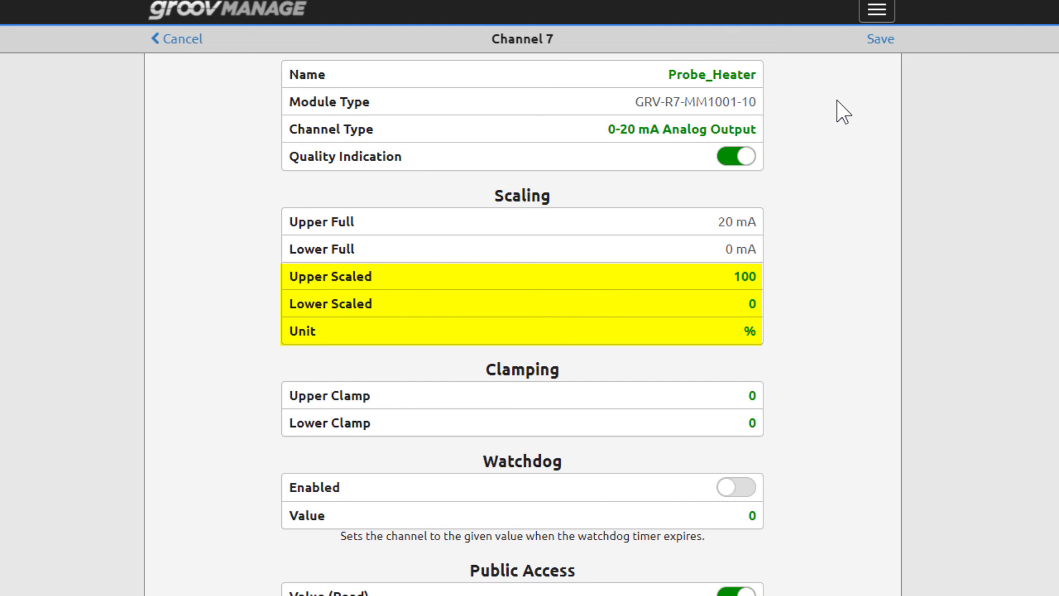
pyautogui.click(182, 42)
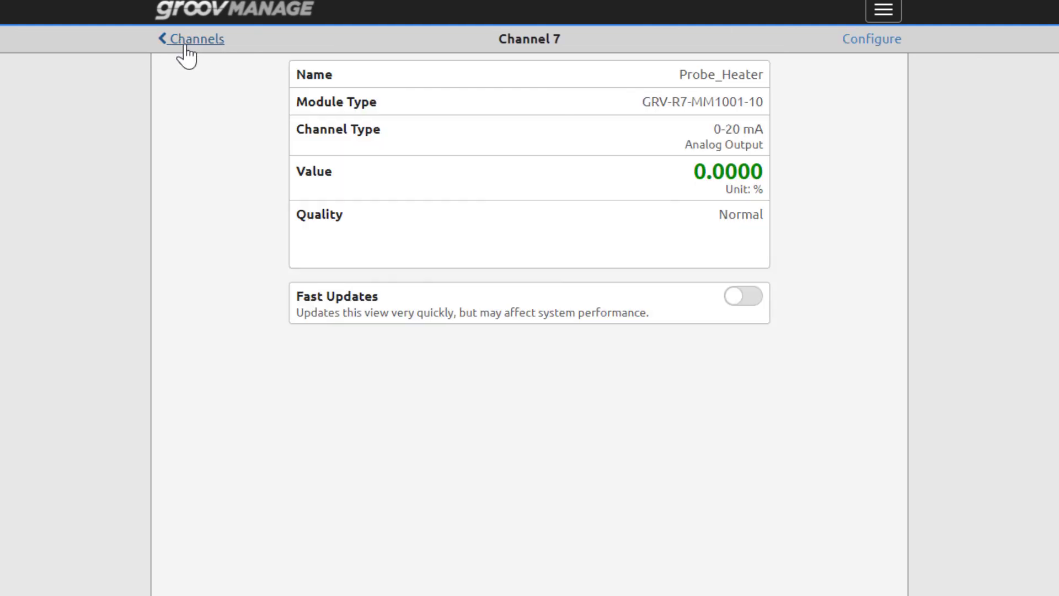
# Step: Open channel 8 Relay_One and toggle the relay ON, then back OFF
pyautogui.click(186, 48)
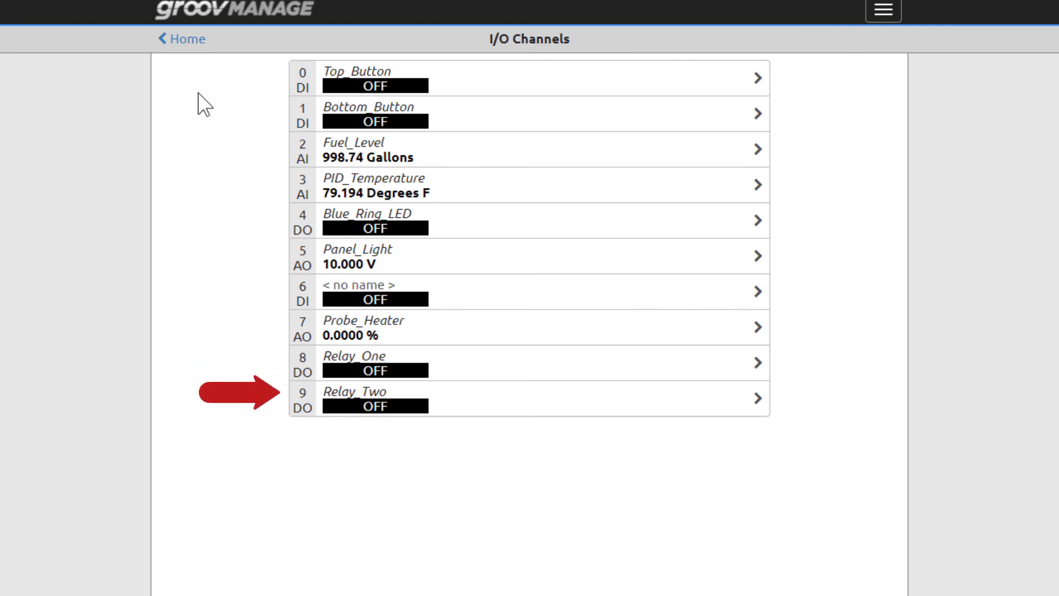
pyautogui.click(628, 373)
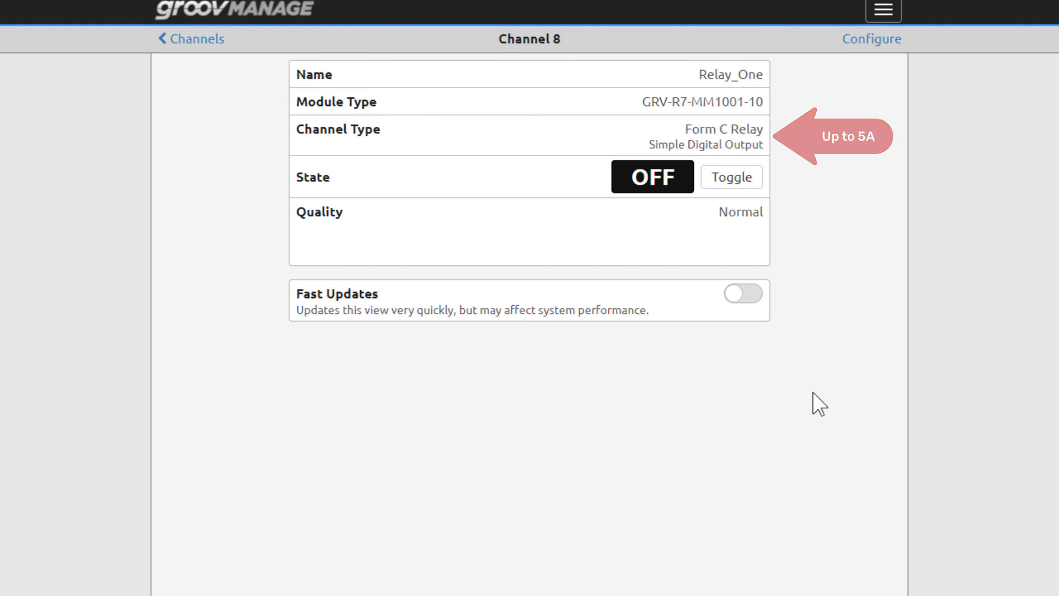
pyautogui.click(752, 182)
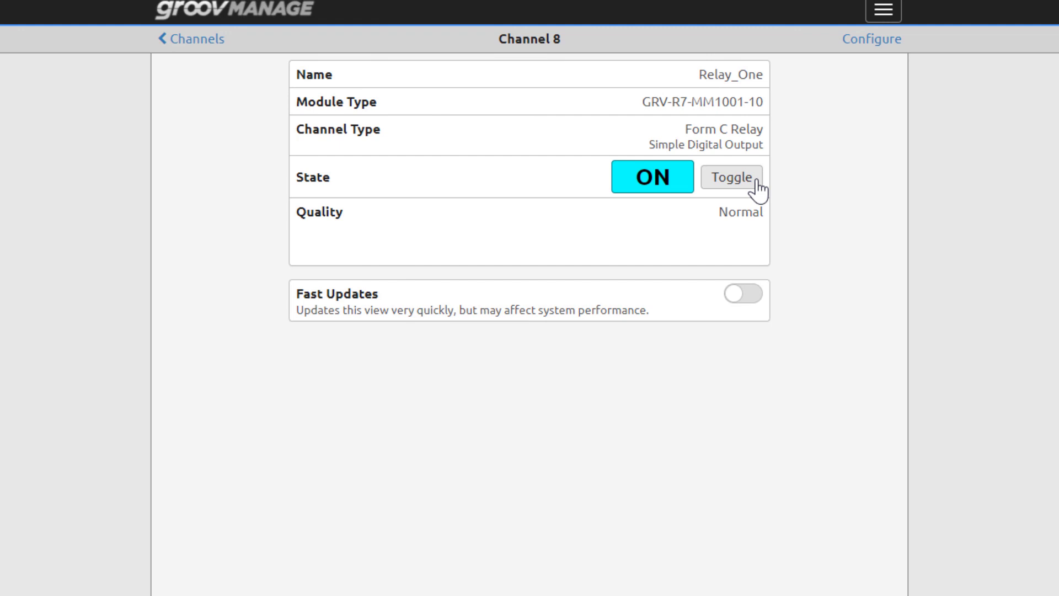
pyautogui.click(753, 181)
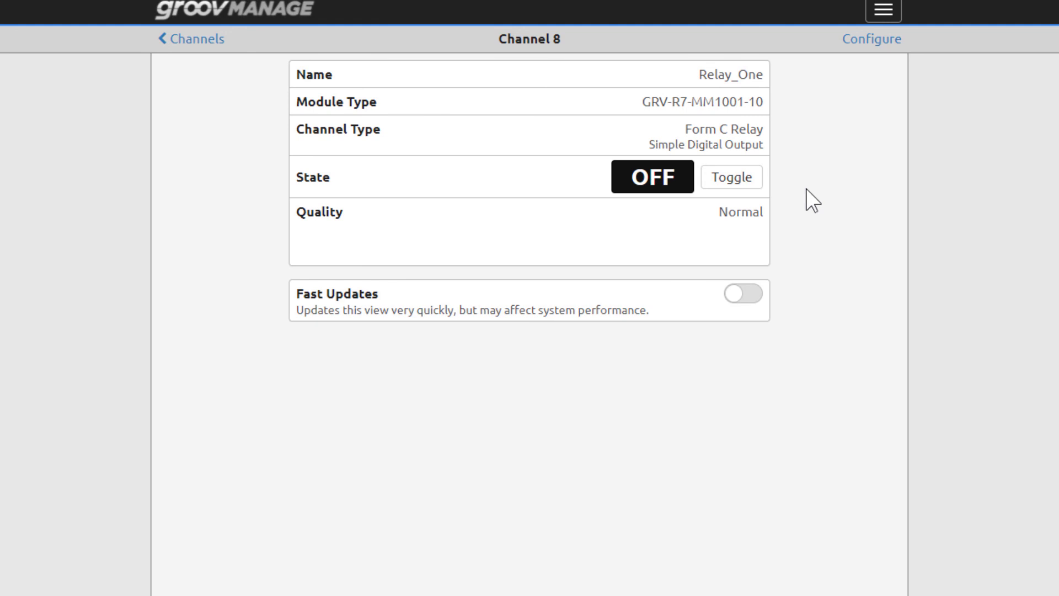
# Step: Return to the I/O Channels list, where Relay_One reads OFF and Fuel_Level reads 998.74 Gallons
pyautogui.click(196, 40)
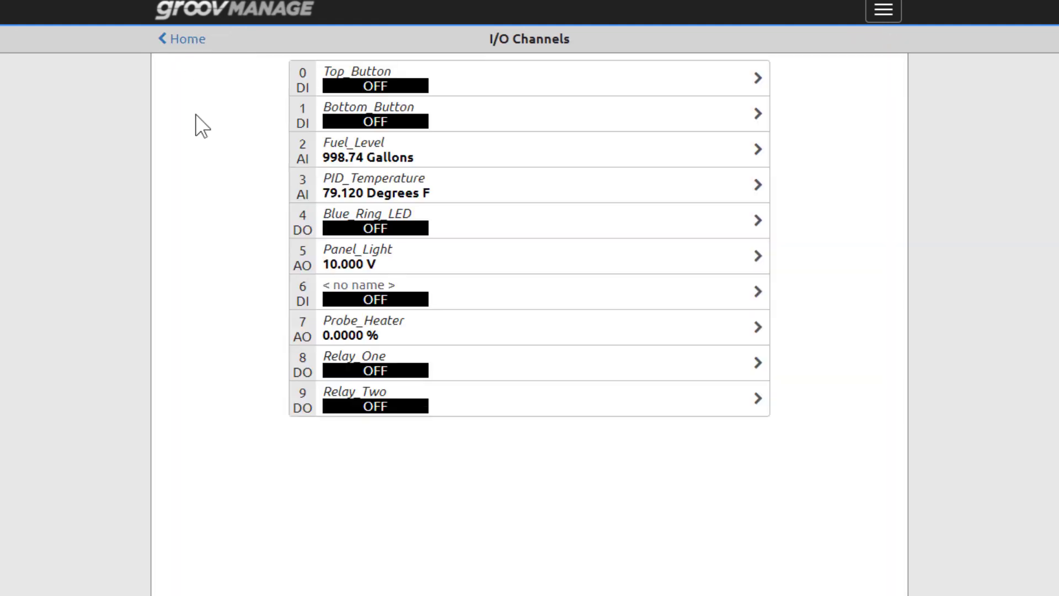